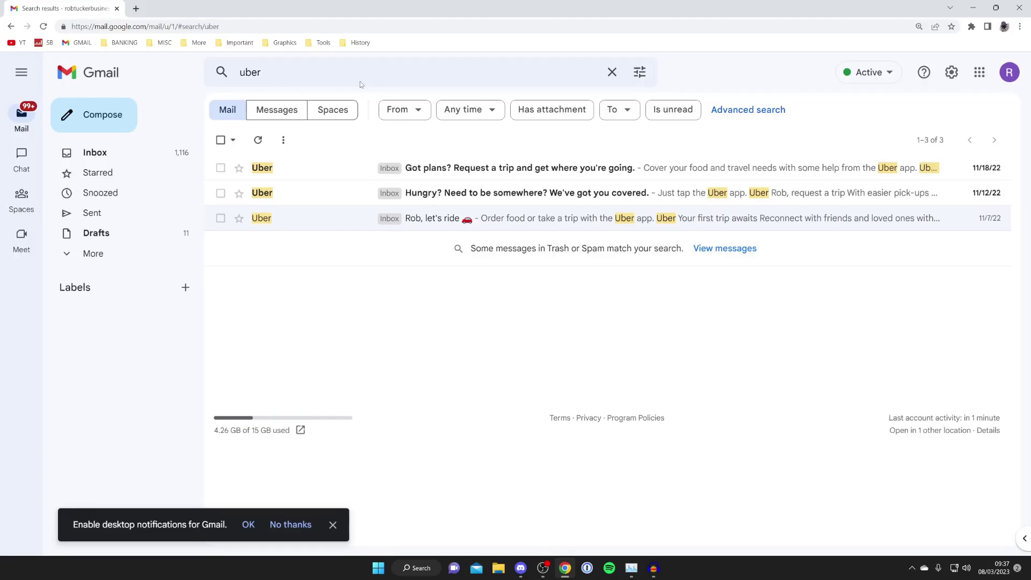
Open the 'Rob, let's ride' email and start blocking Uber, then dismiss the block confirmation
{"action": "left_click", "coordinate": [347, 218]}
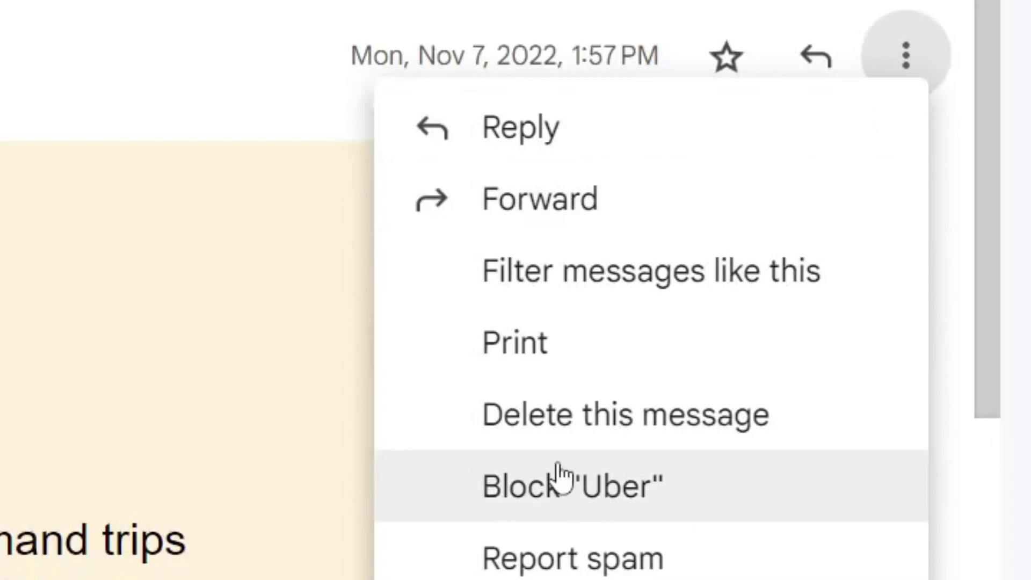
{"action": "left_click", "coordinate": [587, 480]}
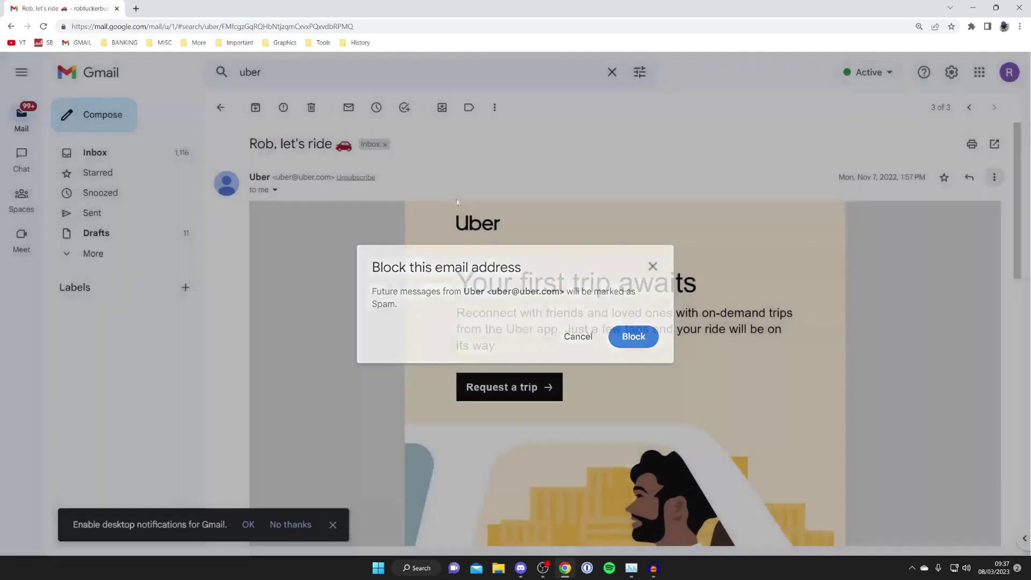
{"action": "left_click", "coordinate": [825, 201]}
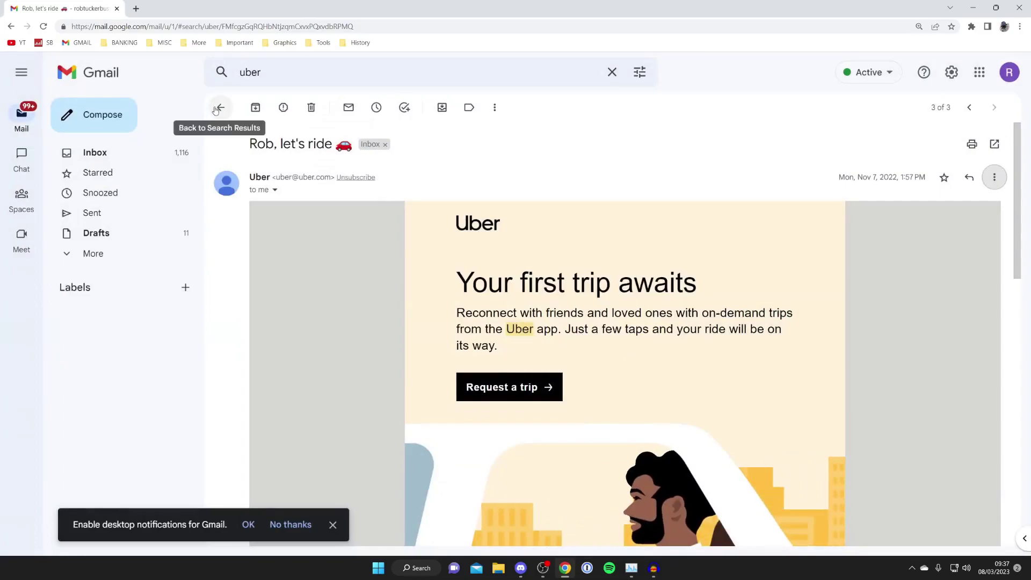
Return to the Uber results and go to Settings' Filters and Blocked Addresses
{"action": "left_click", "coordinate": [218, 108]}
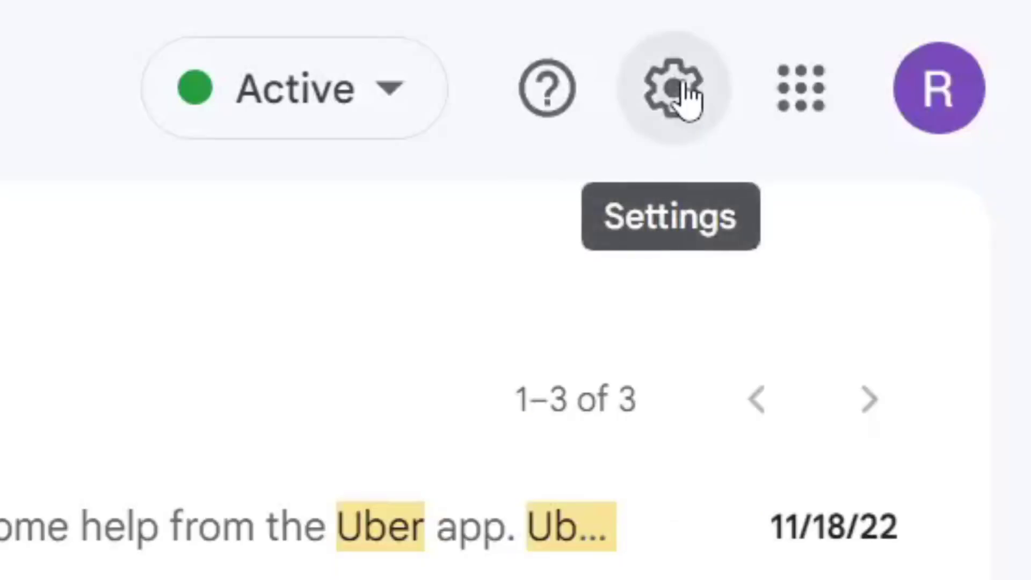
{"action": "left_click", "coordinate": [683, 95]}
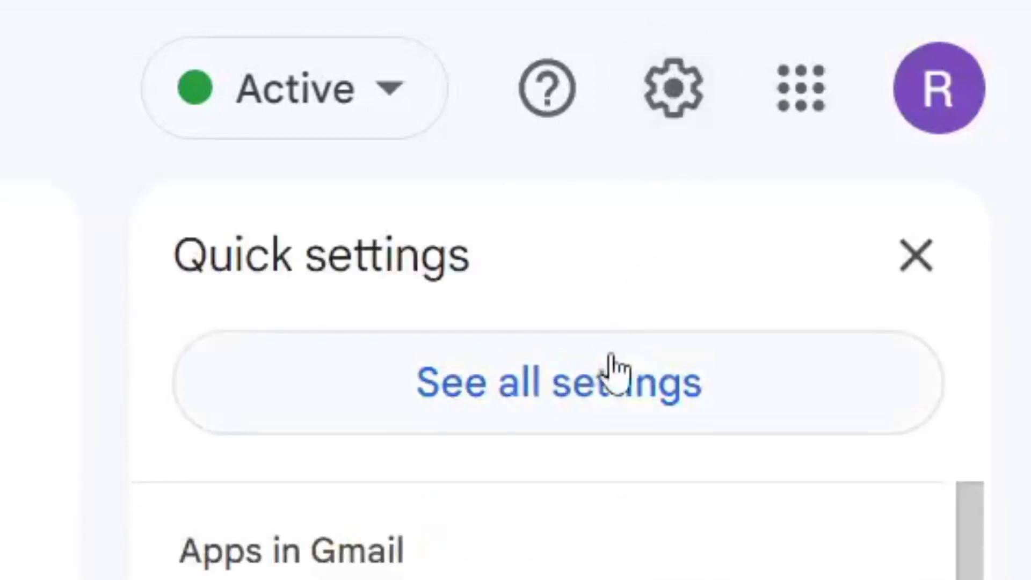
{"action": "left_click", "coordinate": [475, 399]}
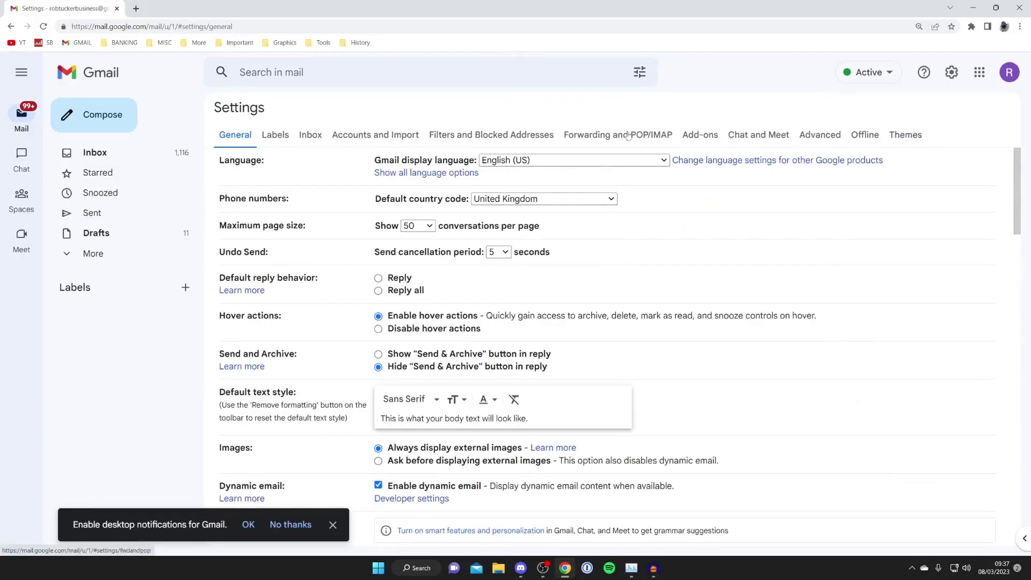
{"action": "left_click", "coordinate": [487, 137]}
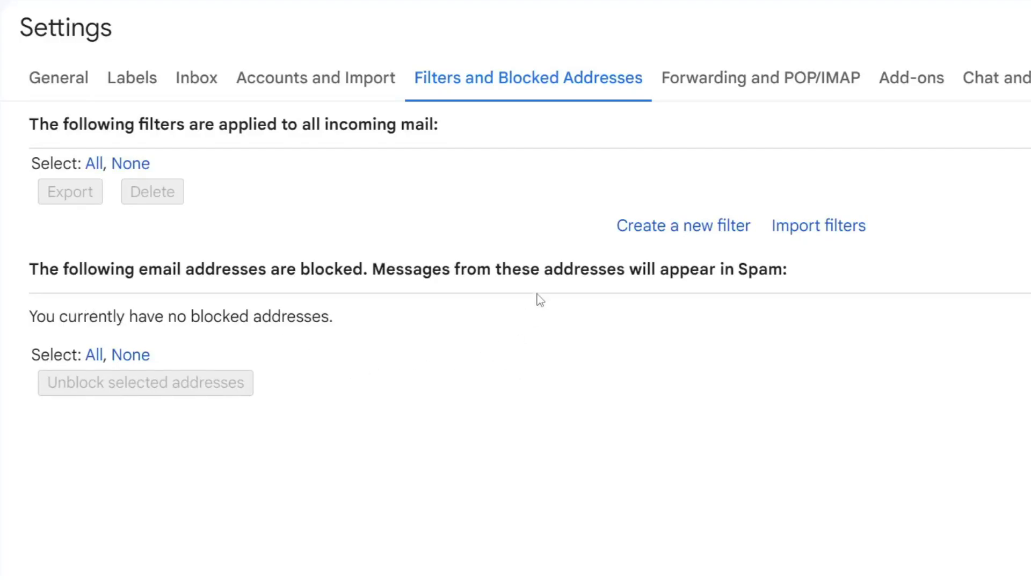
Create a 'Delete it' filter for a From address, then delete that filter
{"action": "left_click", "coordinate": [582, 218]}
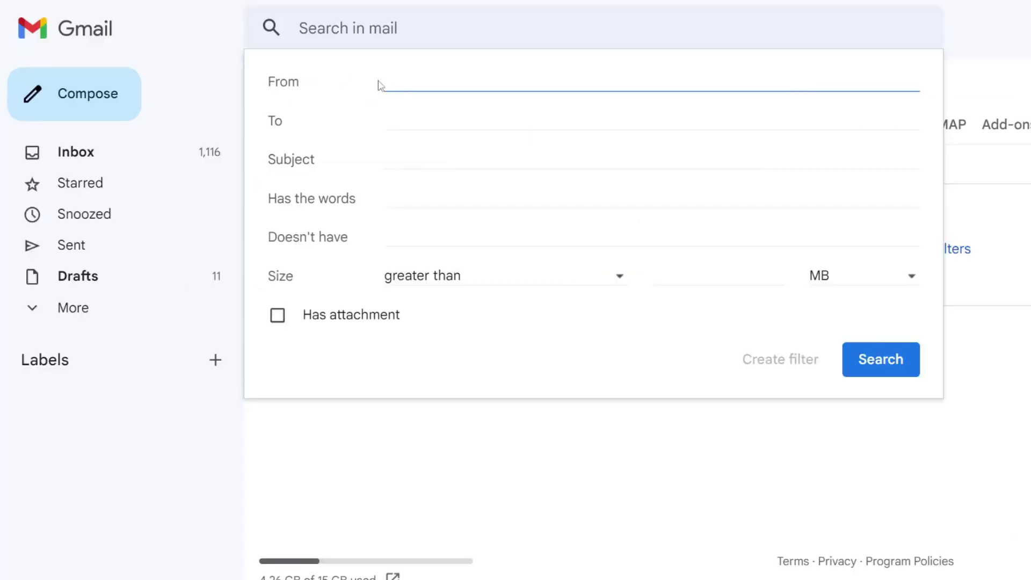
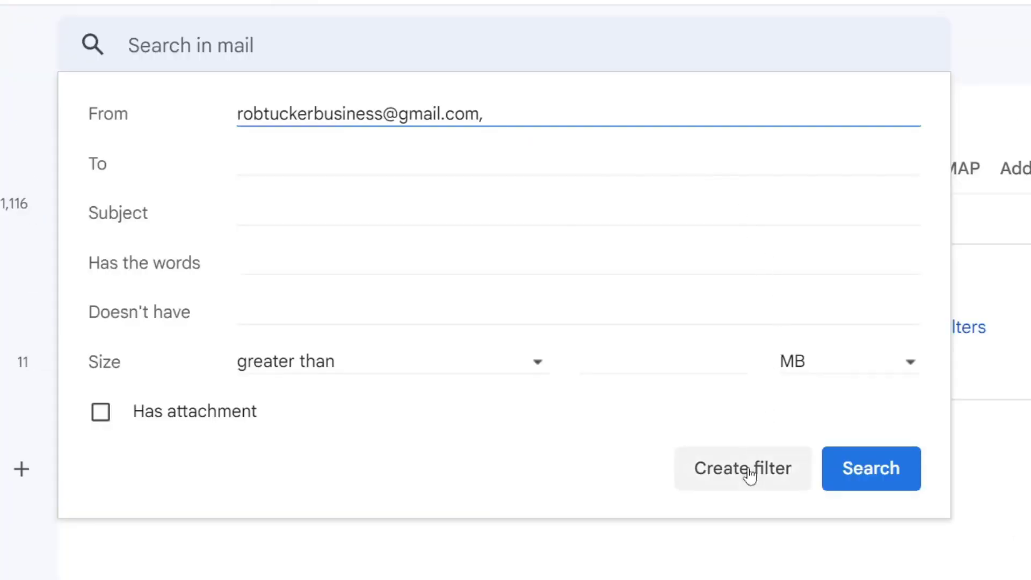
{"action": "left_click", "coordinate": [747, 474]}
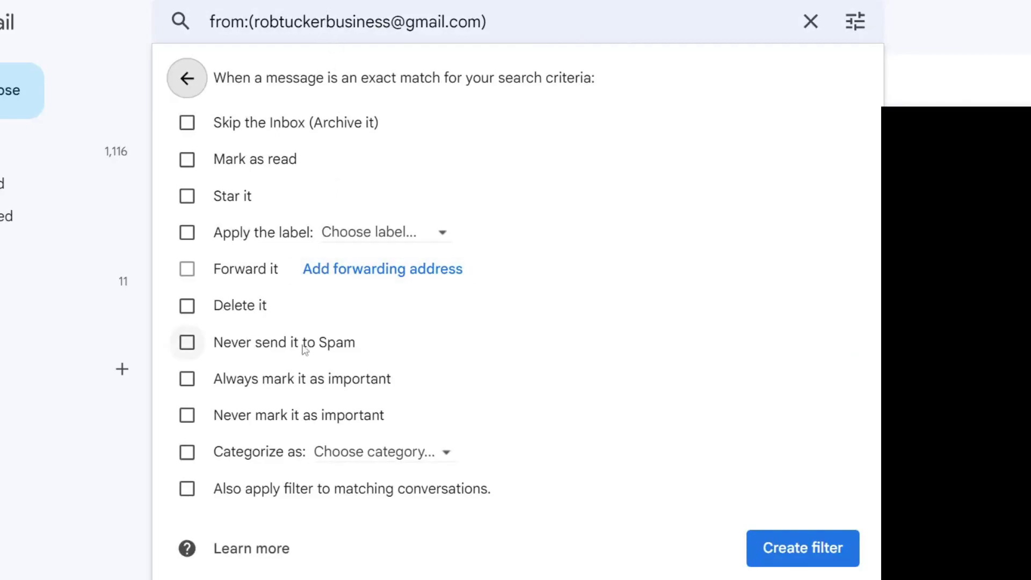
{"action": "left_click", "coordinate": [186, 306]}
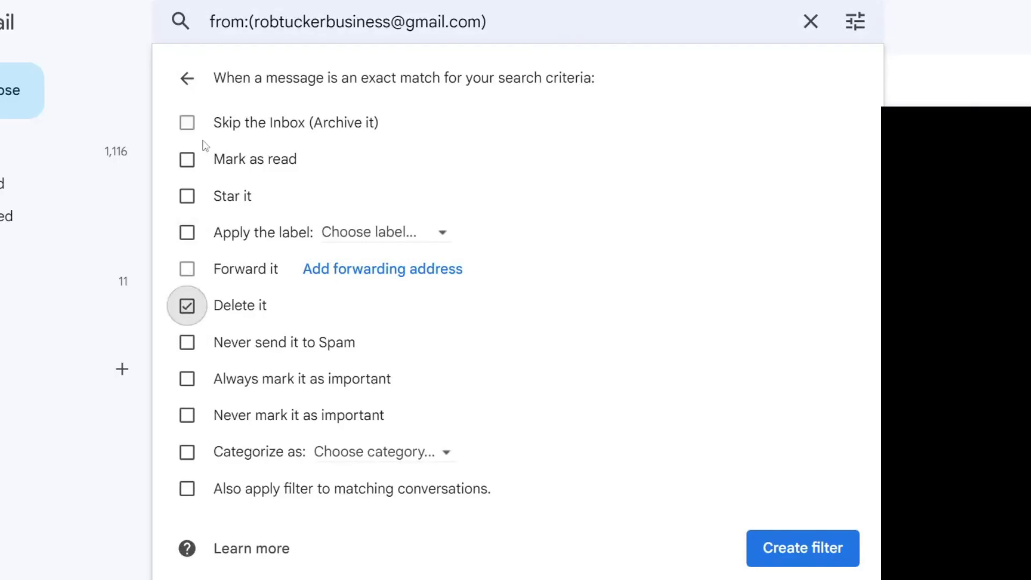
{"action": "left_click", "coordinate": [807, 550]}
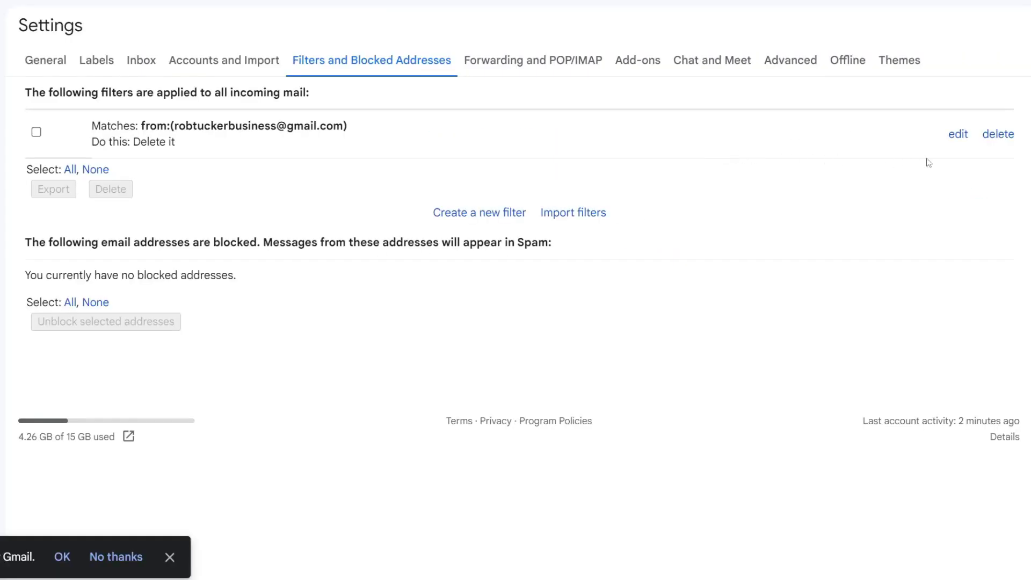
{"action": "left_click", "coordinate": [987, 195]}
{"action": "left_click", "coordinate": [555, 302]}
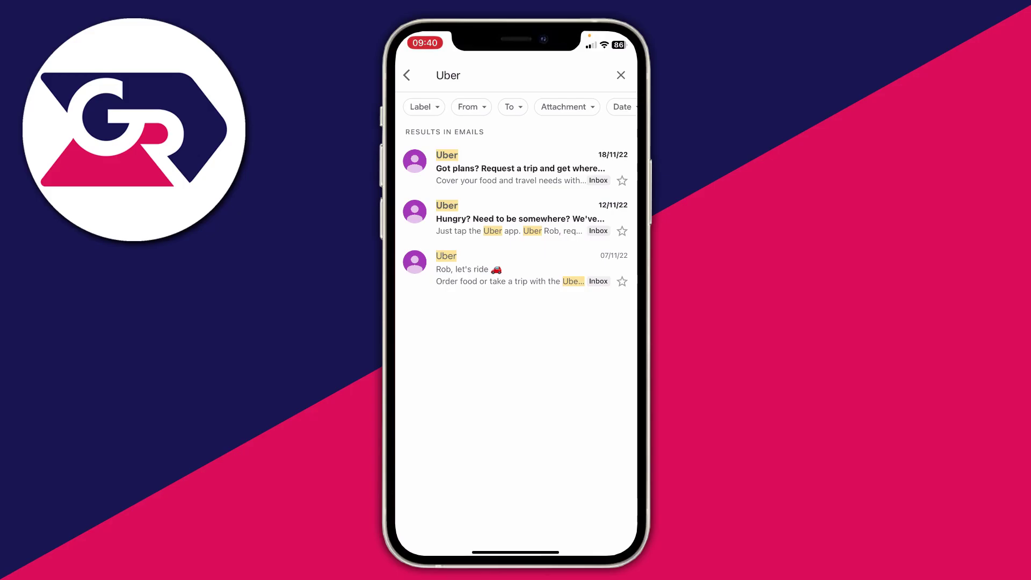
On mobile, open 'Rob, let's ride', block Uber, then unblock the sender
{"action": "left_click", "coordinate": [516, 269]}
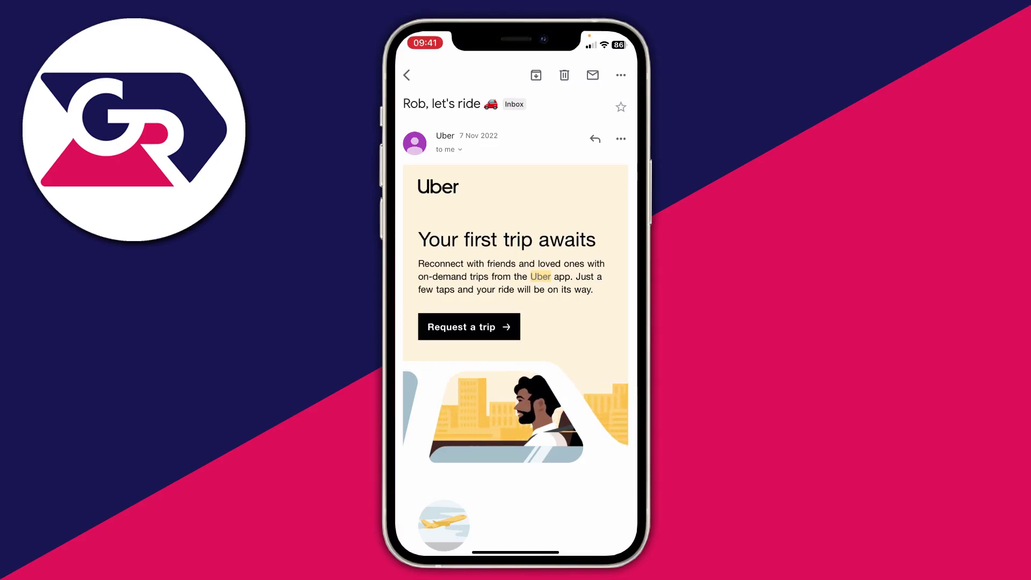
{"action": "left_click", "coordinate": [621, 138]}
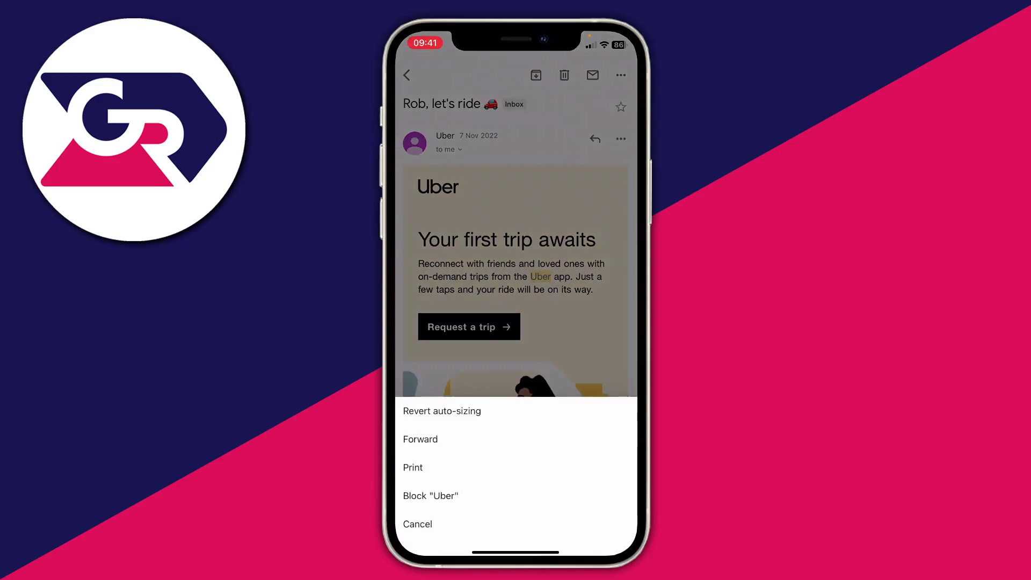
{"action": "left_click", "coordinate": [430, 495]}
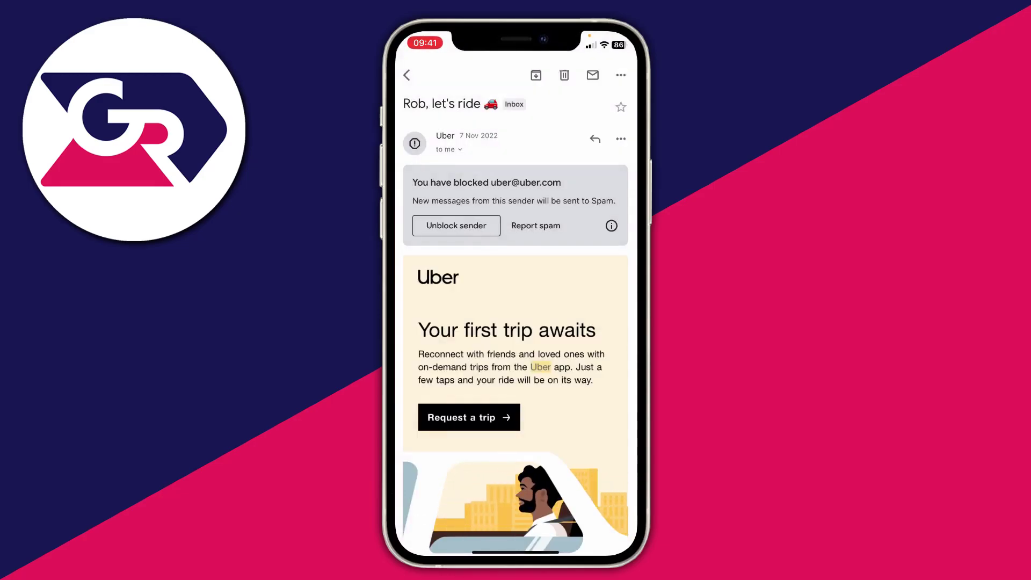
{"action": "left_click", "coordinate": [455, 226]}
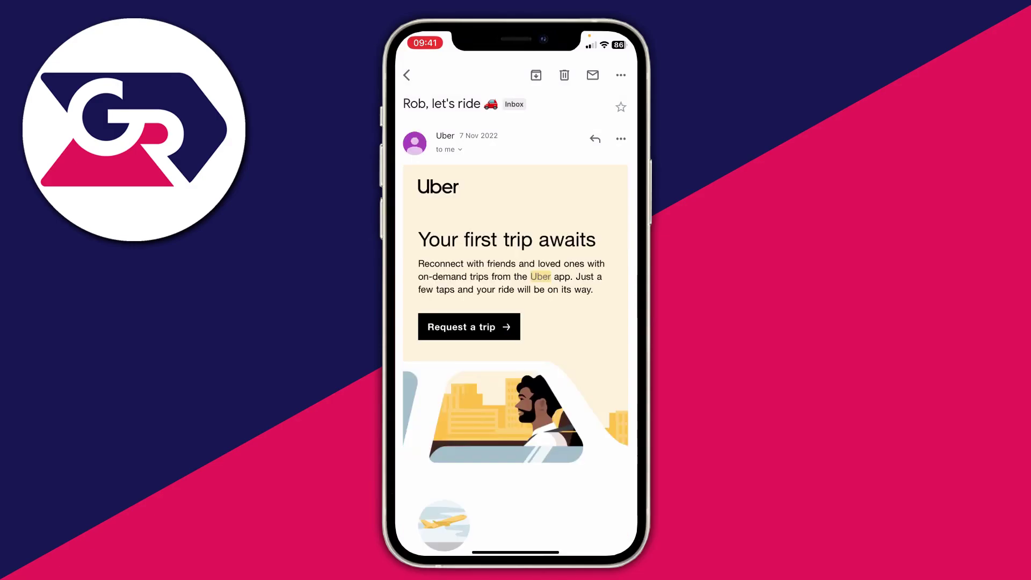